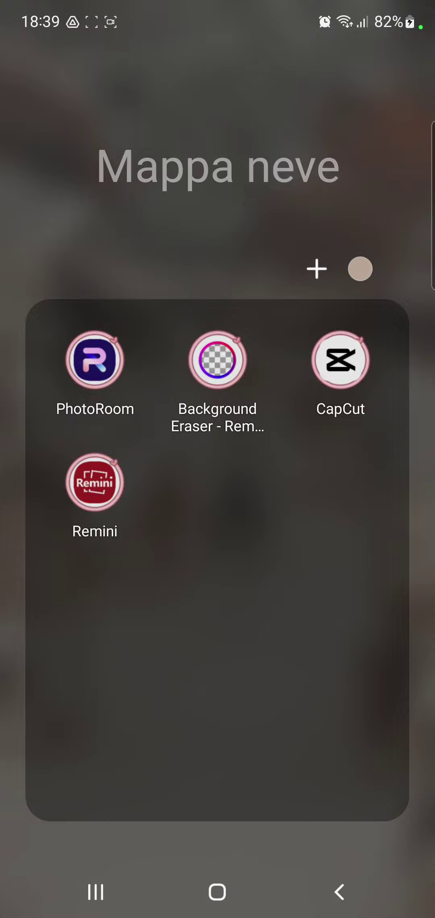
Step: Launch CapCut from the app folder to reach the High Saturation project
left_click(356, 371)
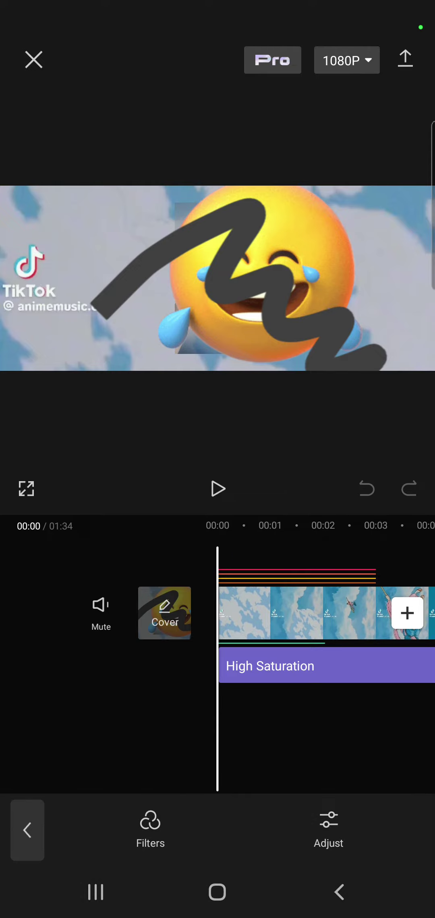
Step: Bring up the filter options and swipe across to the Video quality tab
left_click(150, 825)
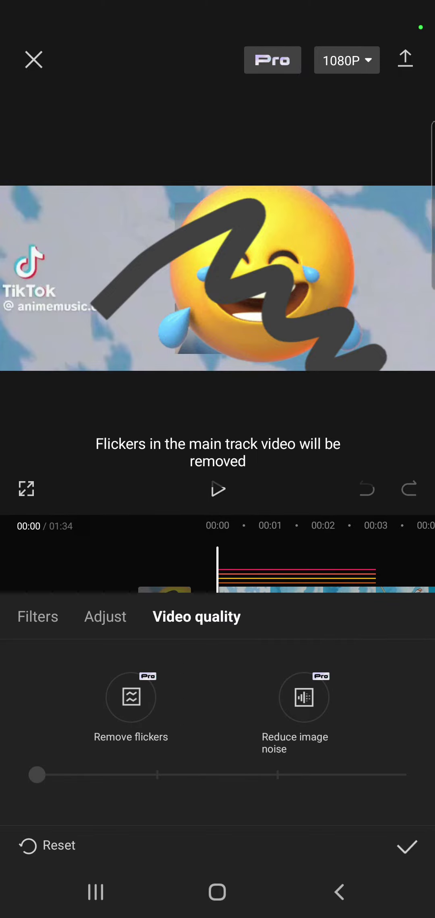
mouse_move(106, 774)
left_mouse_down()
mouse_move(220, 779)
mouse_move(69, 786)
left_mouse_up()
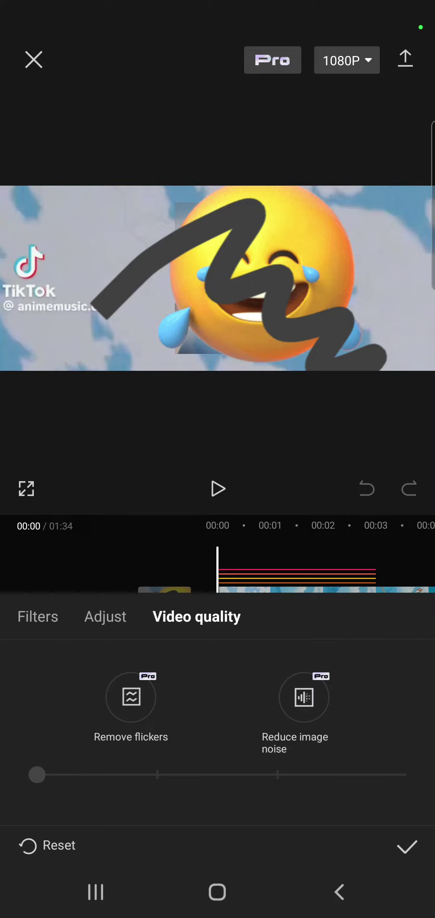
Step: Select Reduce image noise, briefly trying Remove flickers, to show the None–Strong slider
left_click(305, 698)
left_click(130, 704)
left_click(316, 690)
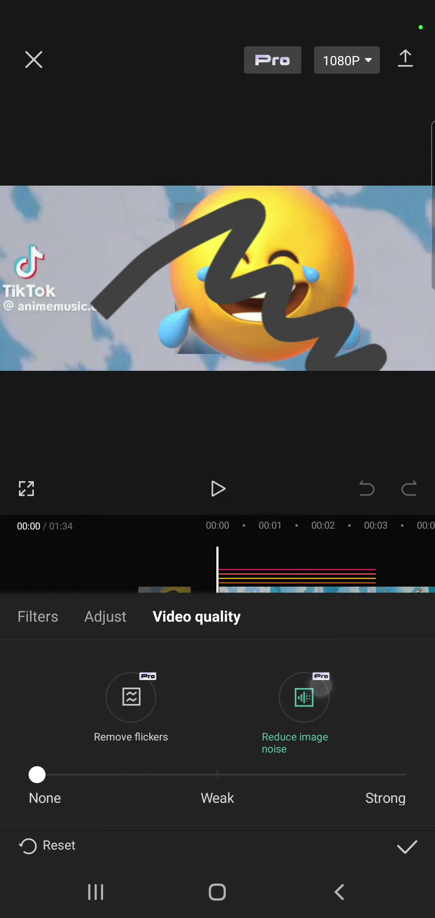